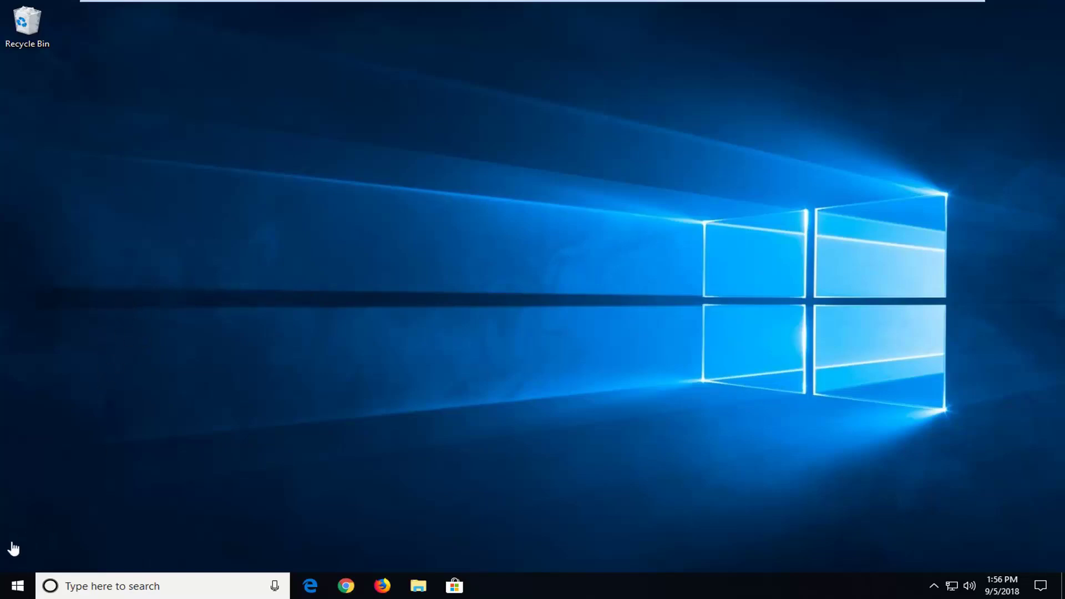
Step: Search the Start menu for 'windows firewall' and open the Windows Defender Firewall Control Panel page
{"action": "left_click", "coordinate": [17, 587]}
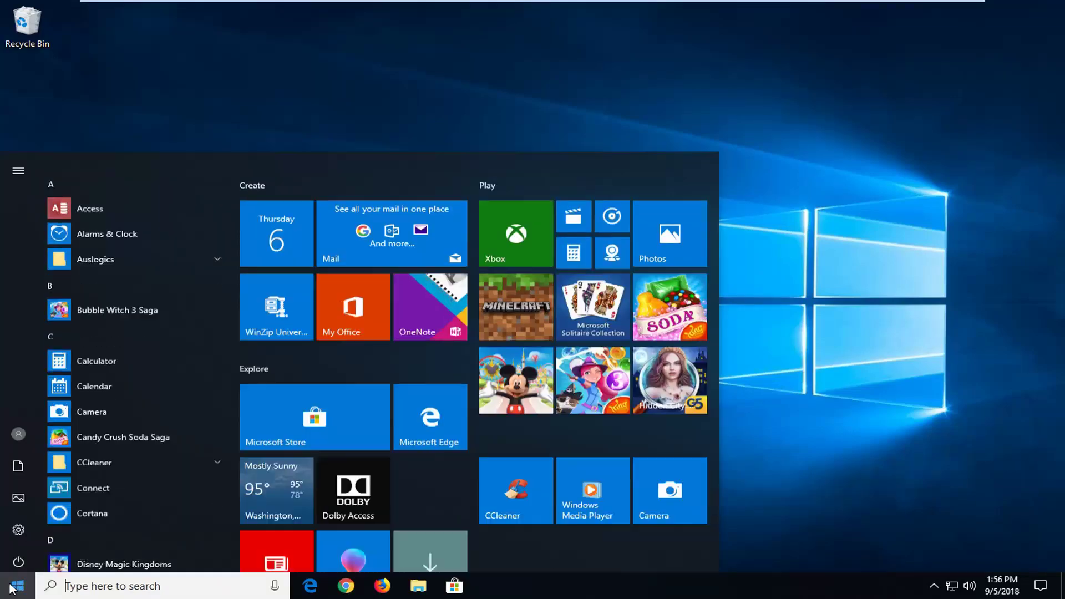
{"action": "type", "text": "windows firewall"}
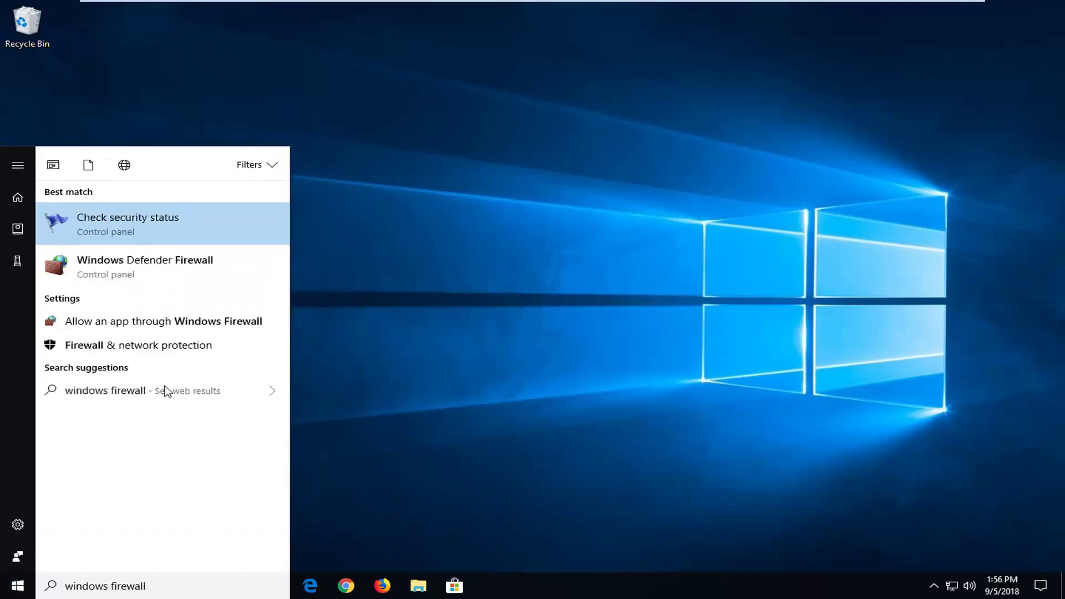
{"action": "left_click", "coordinate": [129, 264]}
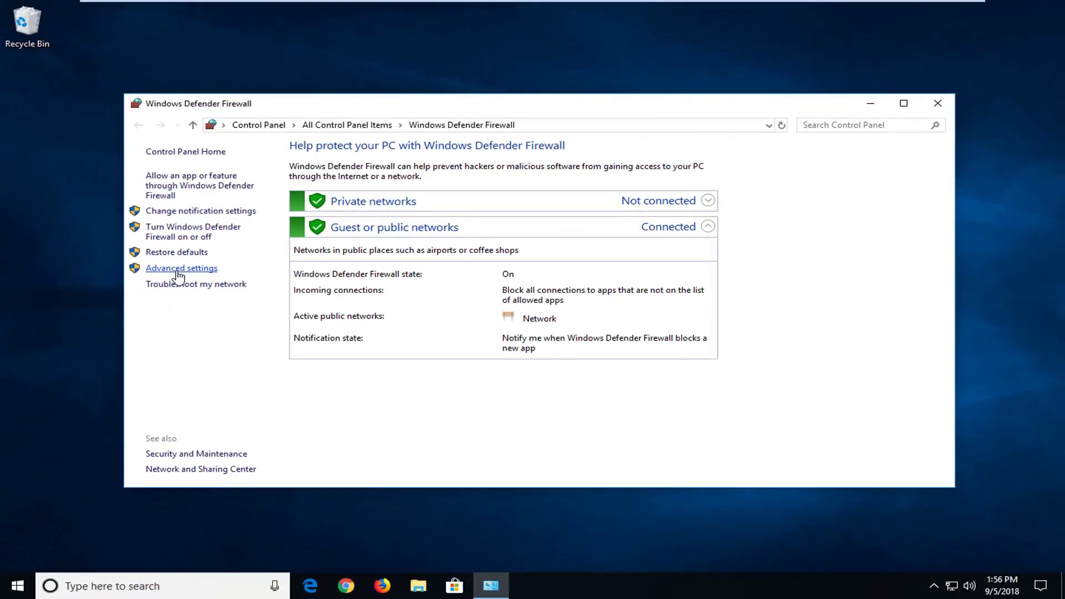
Step: Launch Advanced settings and display the Inbound Rules list after glancing at Outbound Rules
{"action": "left_click", "coordinate": [177, 269]}
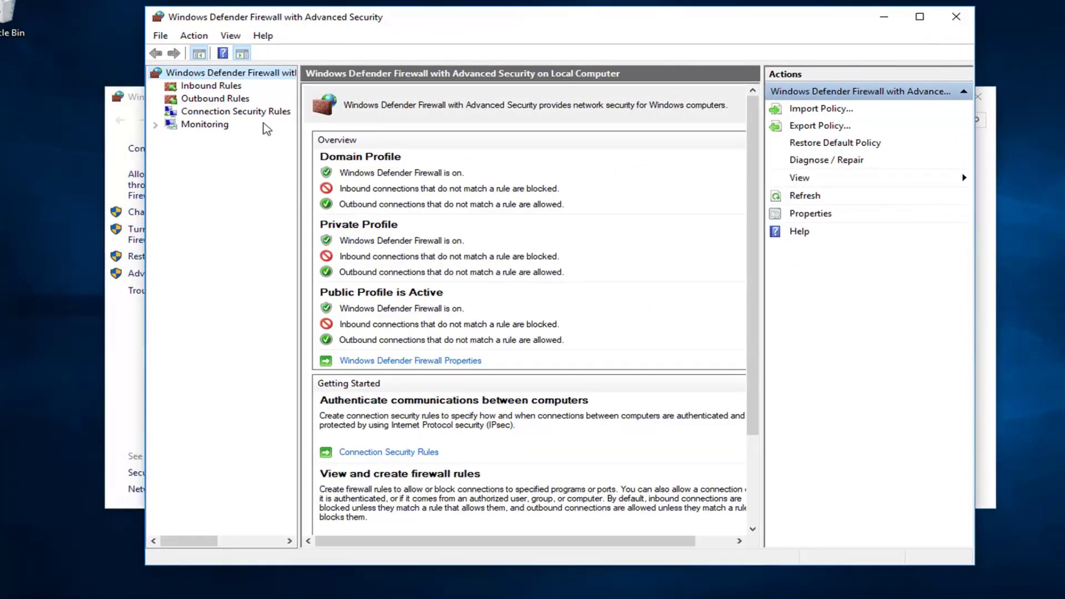
{"action": "left_click", "coordinate": [210, 86]}
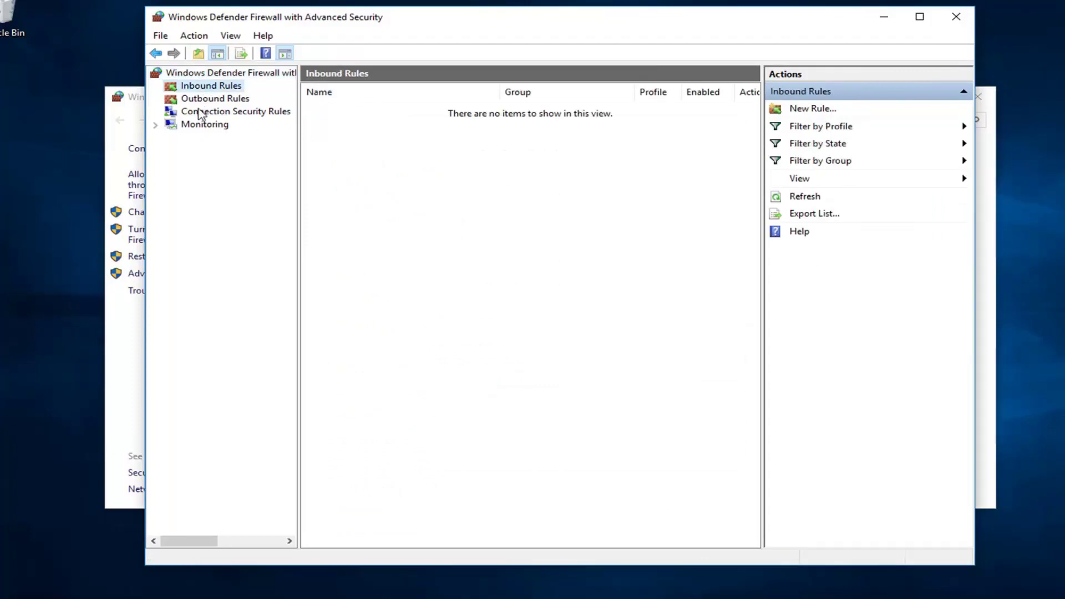
{"action": "left_click", "coordinate": [202, 101]}
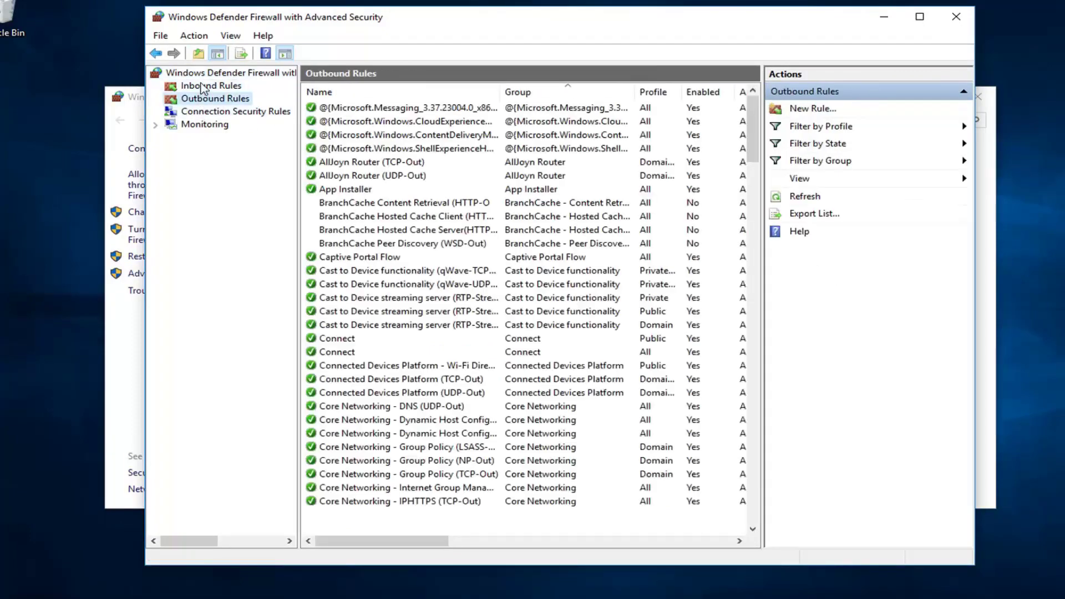
{"action": "left_click", "coordinate": [204, 87]}
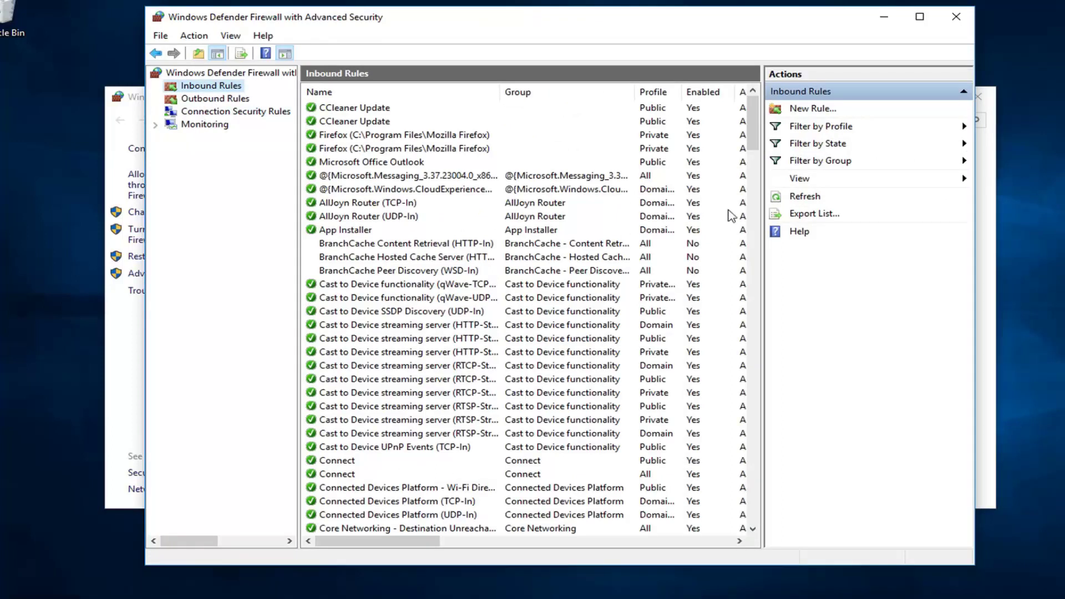
Step: Start a new inbound Port rule applying to TCP, specific local port 80
{"action": "left_click", "coordinate": [801, 111]}
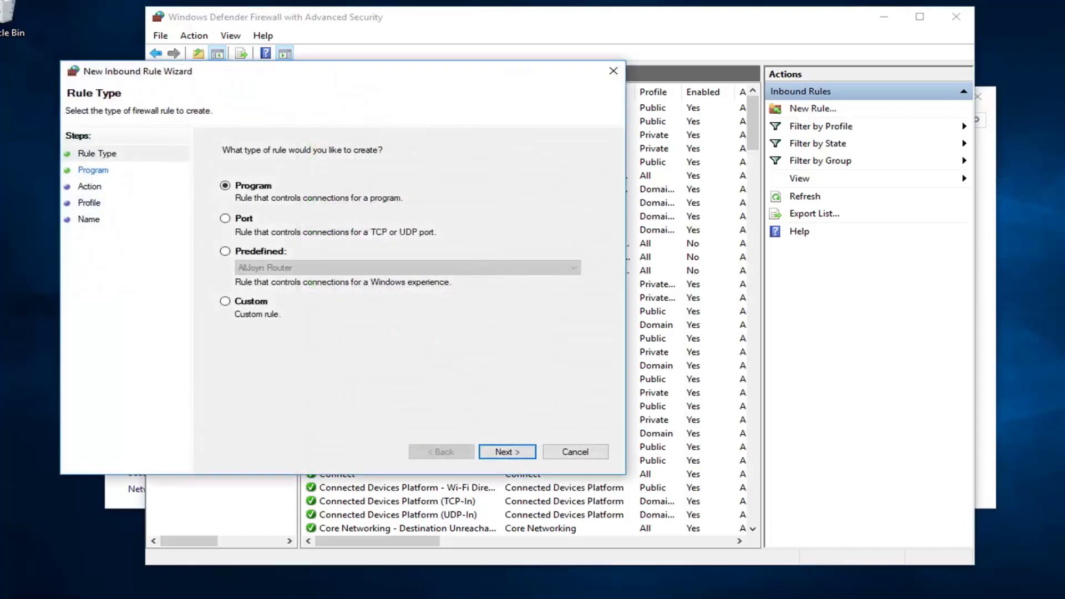
{"action": "left_click_drag", "start_coordinate": [333, 72], "coordinate": [529, 60]}
{"action": "left_click", "coordinate": [436, 208]}
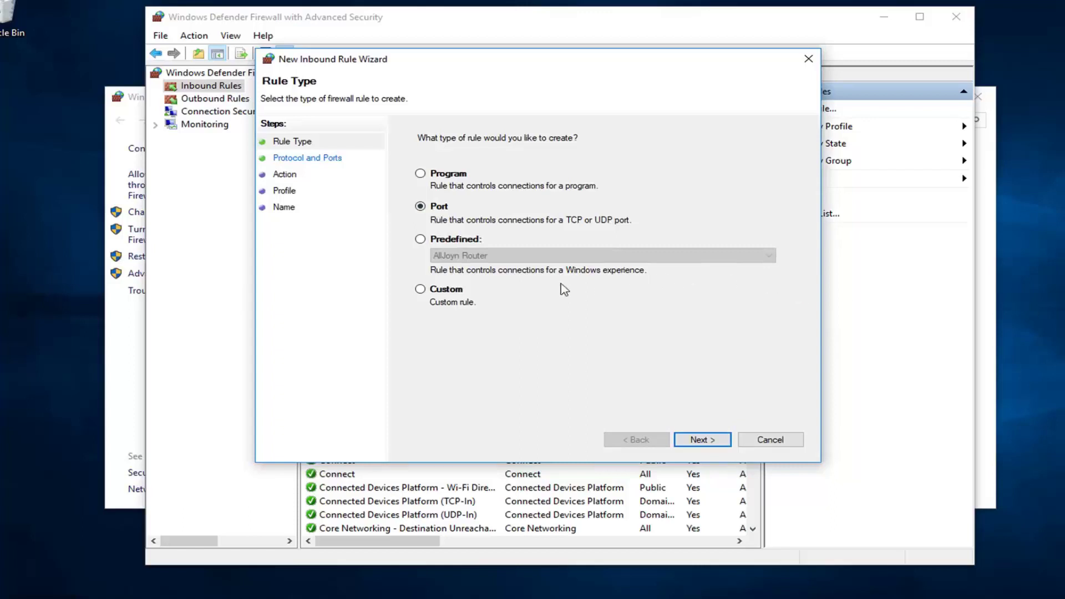
{"action": "left_click", "coordinate": [720, 448]}
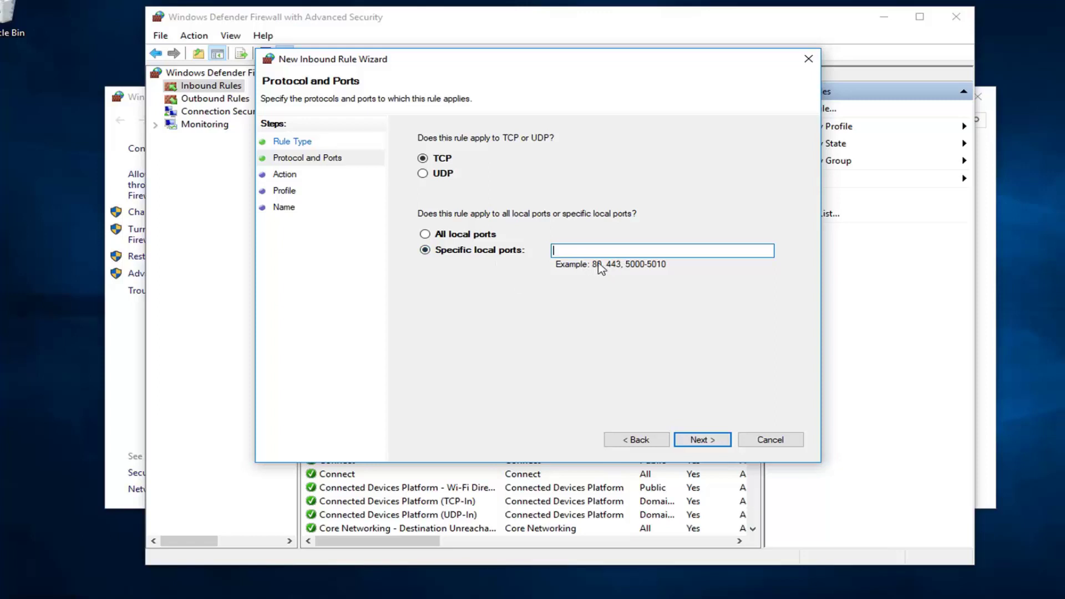
{"action": "type", "text": "80"}
Step: Set the rule's action to Block the connection, keeping Domain, Private and Public profiles checked
{"action": "left_click", "coordinate": [691, 442]}
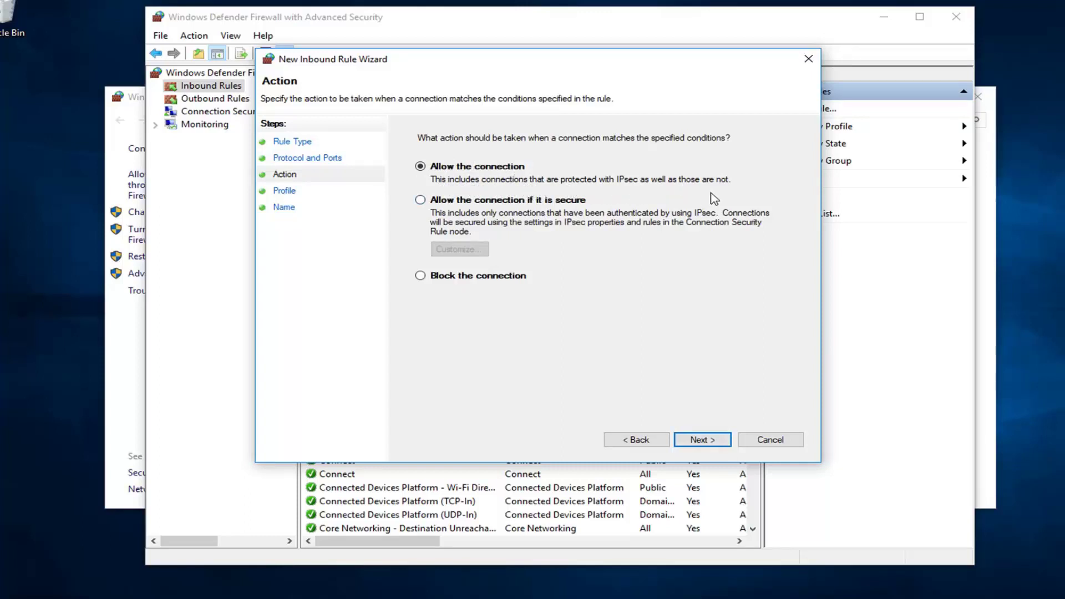
{"action": "left_click", "coordinate": [421, 277]}
{"action": "left_click", "coordinate": [710, 442]}
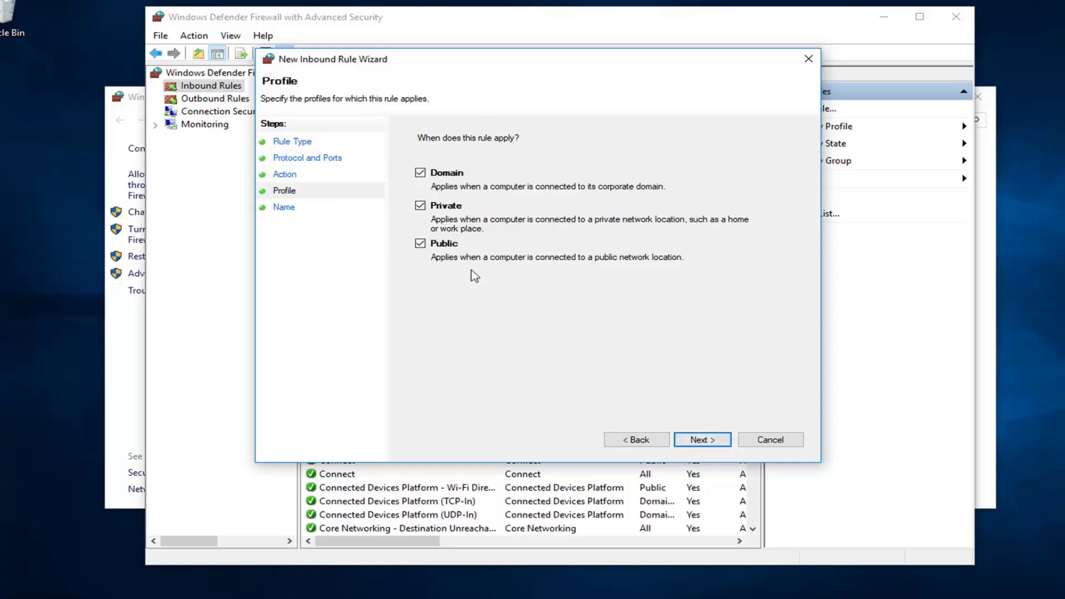
Step: Enter 'Blocking Whatever' as the rule name, leaving the description empty
{"action": "left_click", "coordinate": [701, 442]}
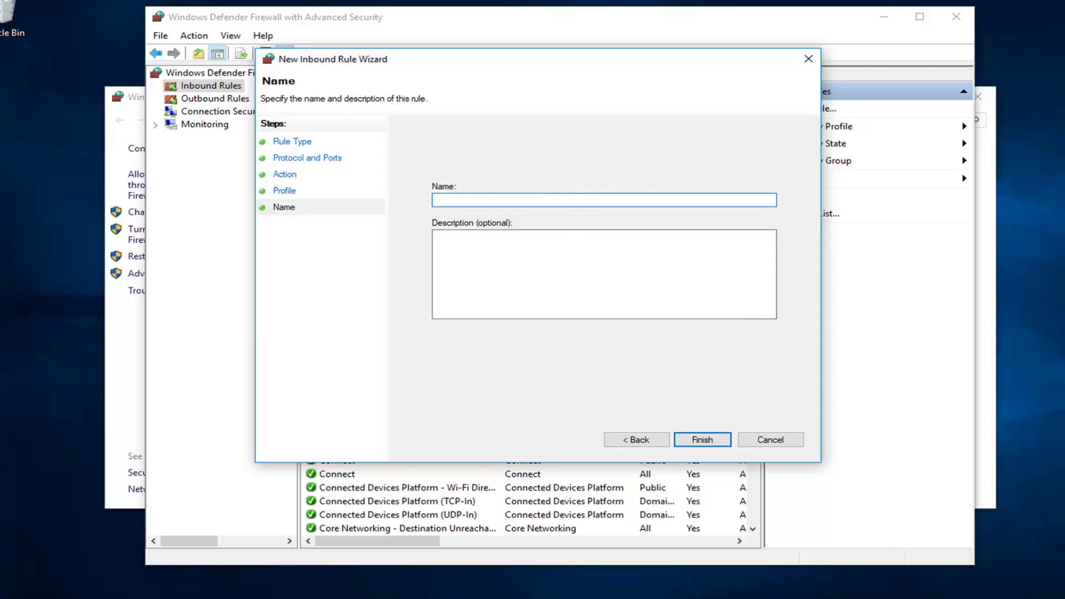
{"action": "type", "text": "Blocking Whatever"}
{"action": "left_click", "coordinate": [538, 239]}
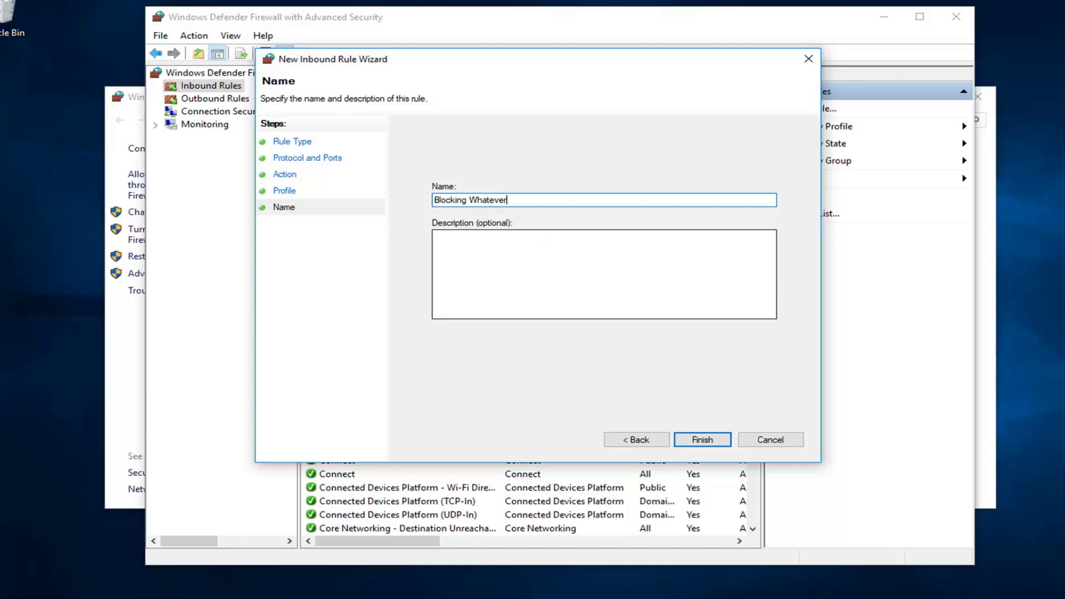
{"action": "left_click", "coordinate": [539, 240]}
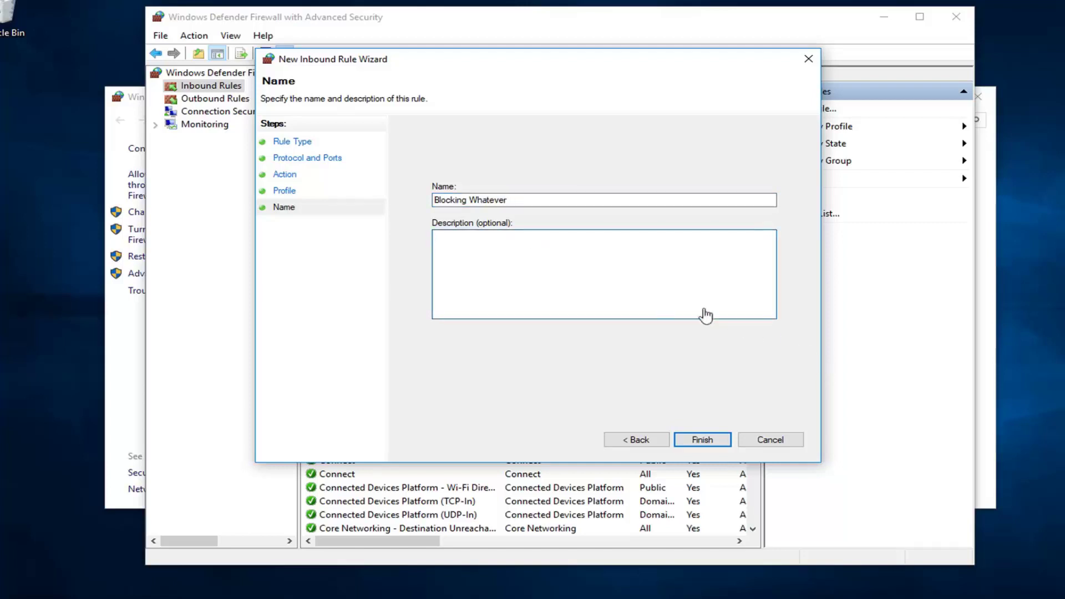
Step: Finish the wizard and select the new Blocking Whatever row at the top of Inbound Rules
{"action": "left_click", "coordinate": [702, 440]}
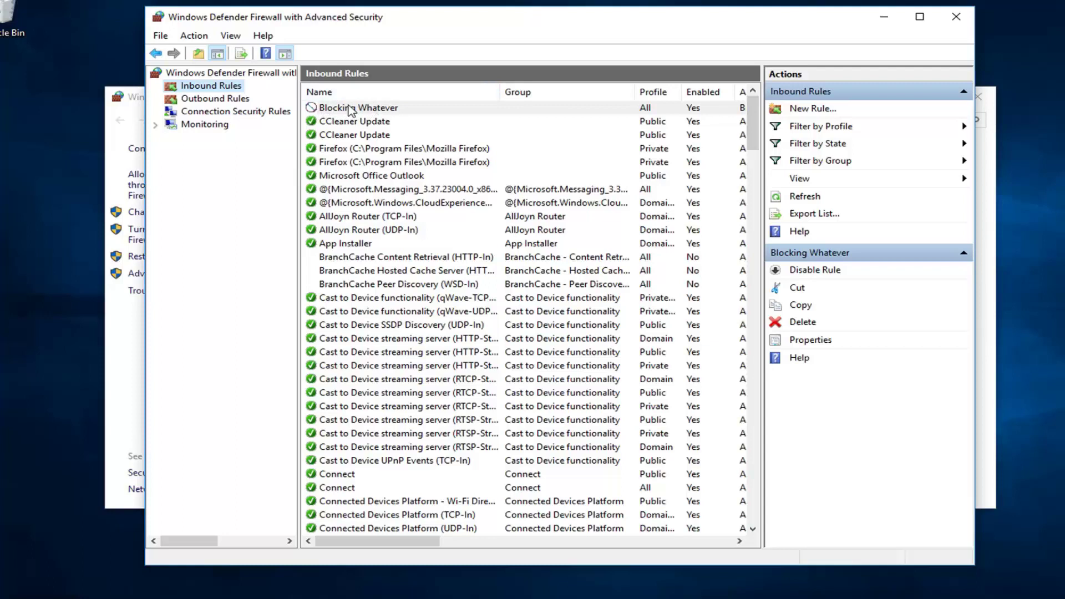
{"action": "left_click", "coordinate": [351, 109]}
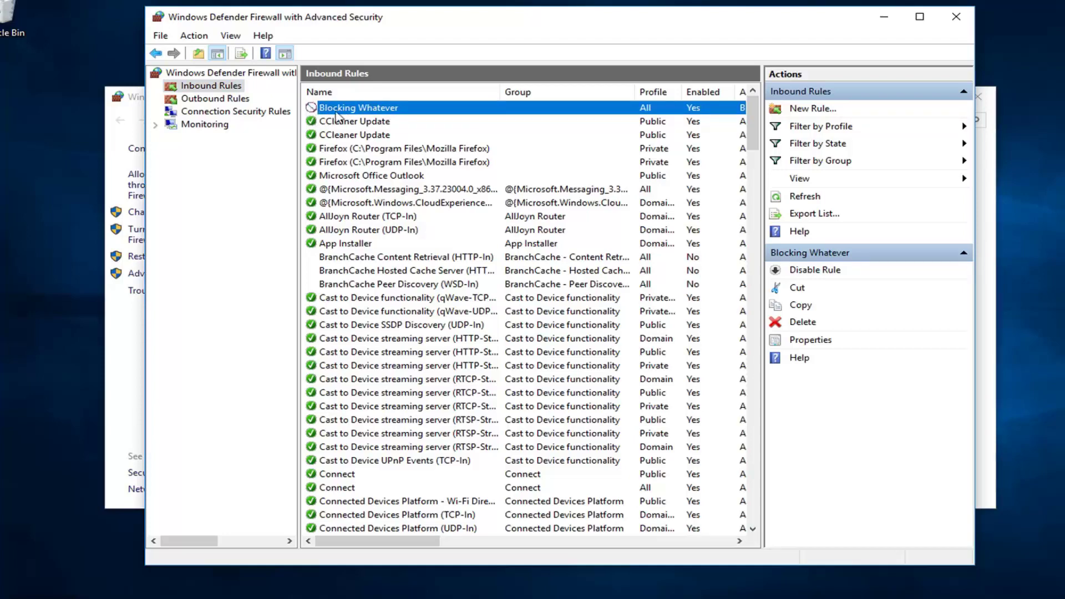
{"action": "double_click", "coordinate": [373, 109]}
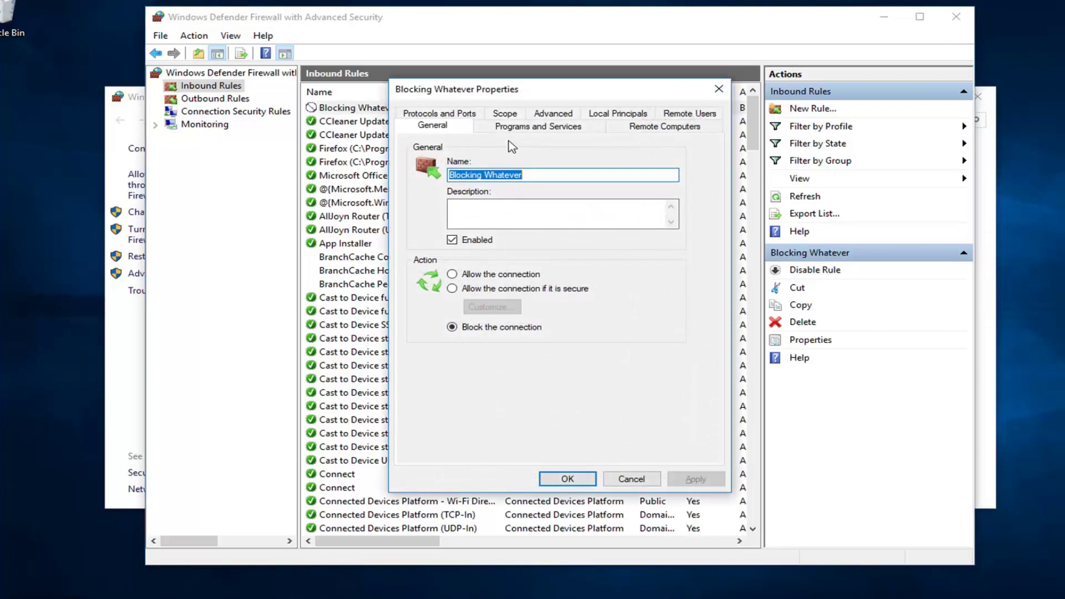
{"action": "left_click", "coordinate": [454, 275]}
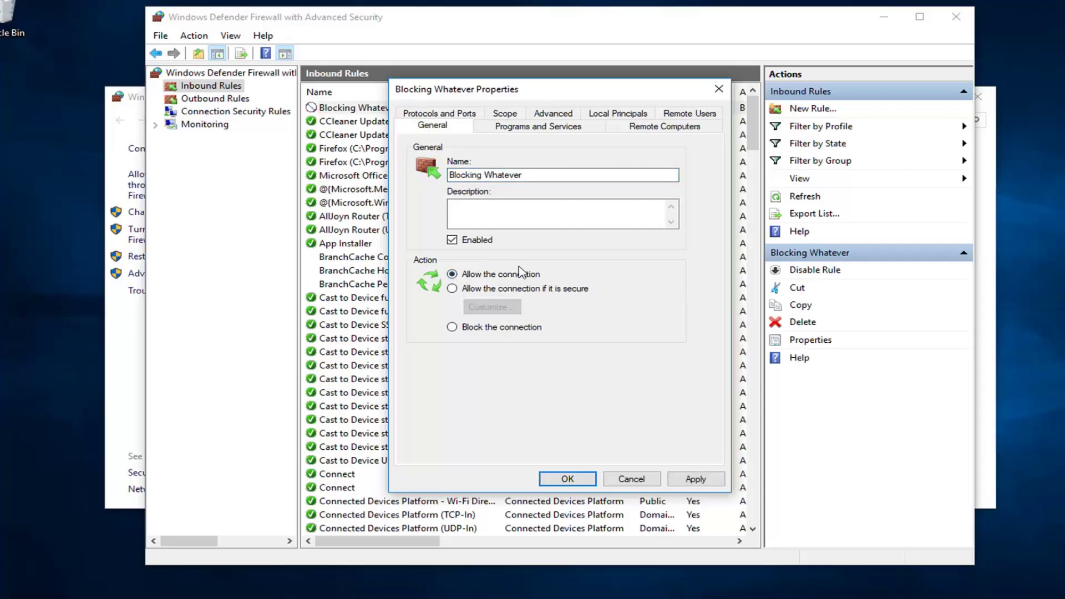
{"action": "left_click", "coordinate": [478, 328]}
{"action": "left_click", "coordinate": [524, 126]}
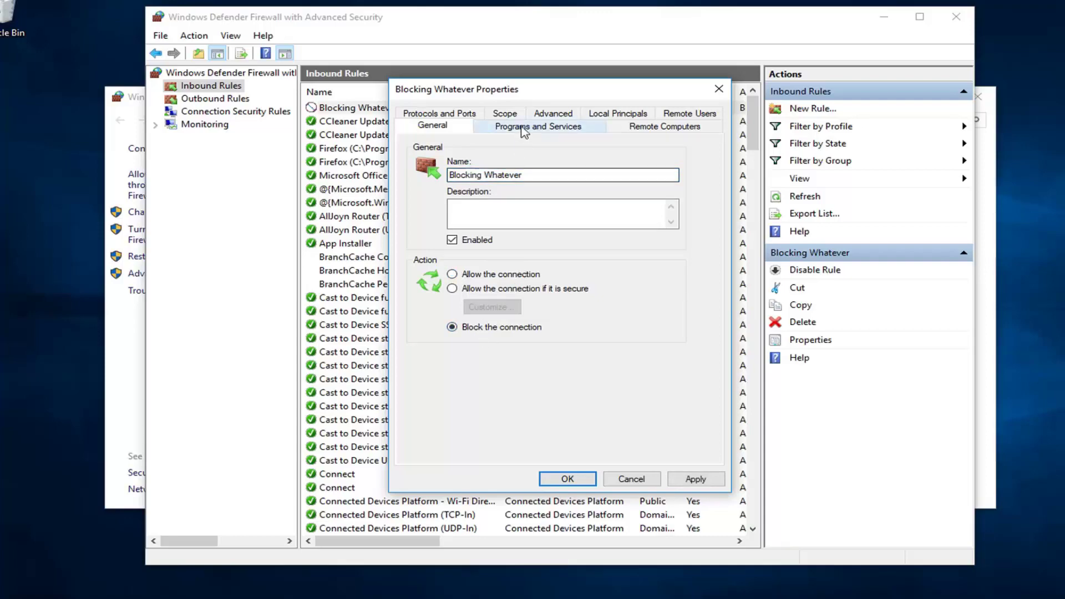
{"action": "left_click", "coordinate": [719, 90]}
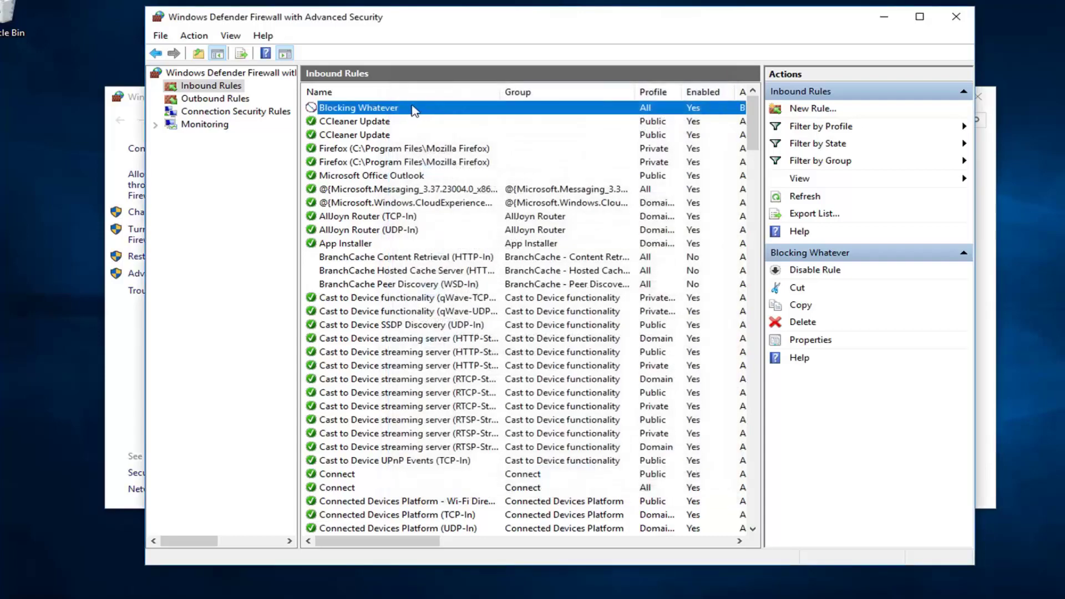
Step: Review the Blocking Whatever rule in the list, then close the Advanced Security console window
{"action": "right_click", "coordinate": [411, 113]}
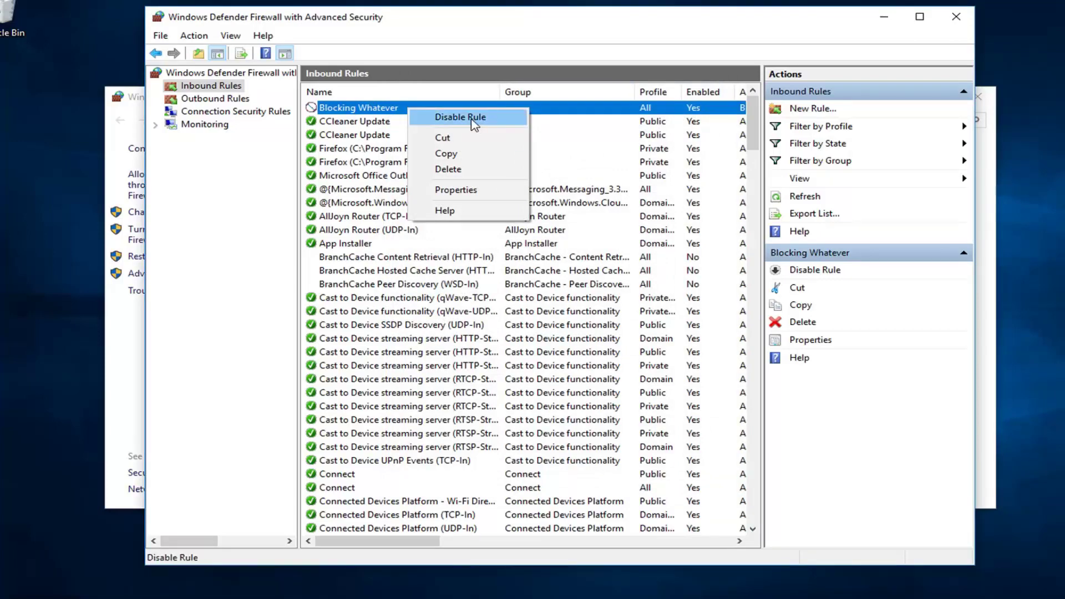
{"action": "left_click", "coordinate": [369, 179]}
{"action": "scroll", "coordinate": [368, 194], "scroll_direction": "down", "scroll_amount": 6}
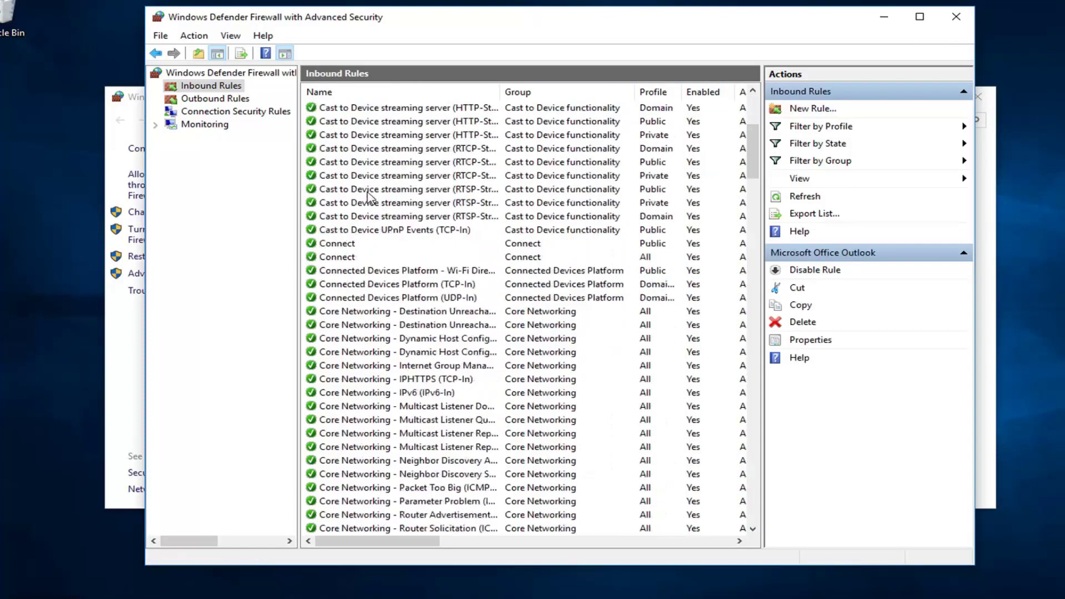
{"action": "scroll", "coordinate": [368, 195], "scroll_direction": "down", "scroll_amount": 10}
{"action": "scroll", "coordinate": [370, 198], "scroll_direction": "up", "scroll_amount": 9}
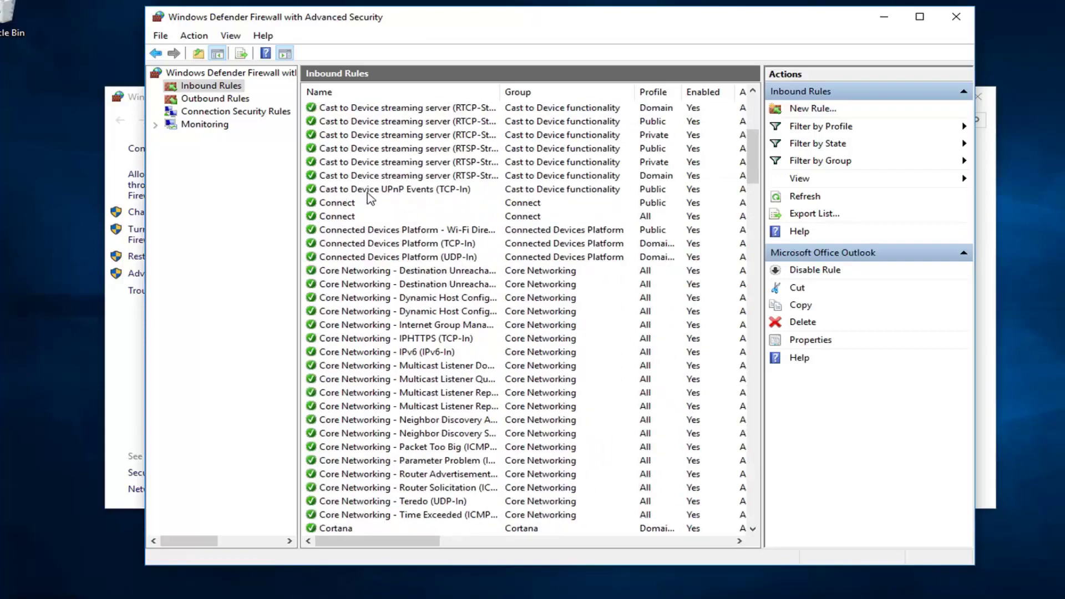
{"action": "scroll", "coordinate": [371, 198], "scroll_direction": "up", "scroll_amount": 7}
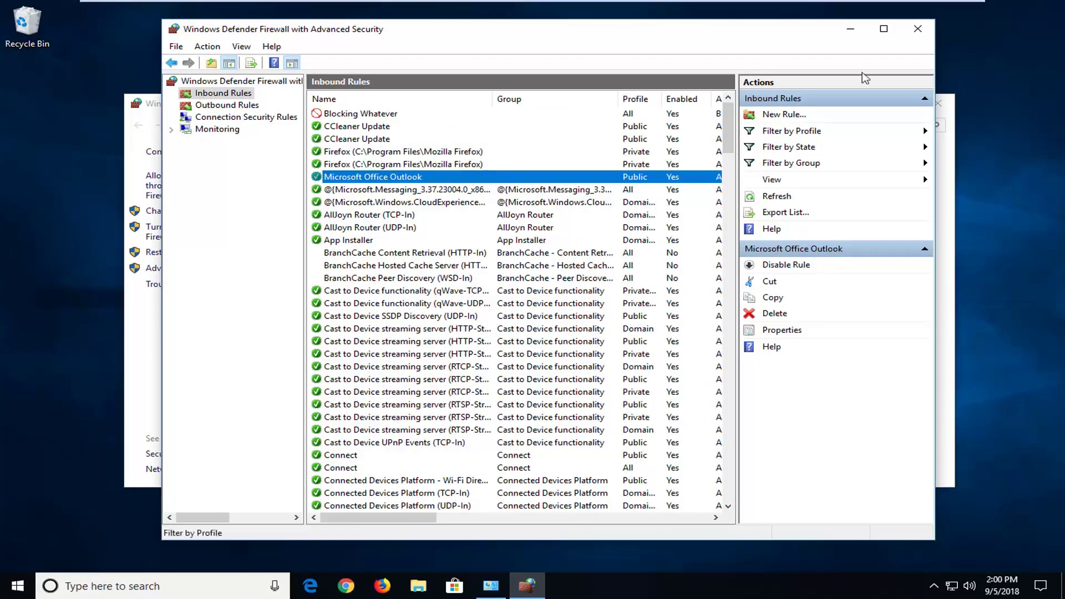
{"action": "left_click", "coordinate": [918, 30]}
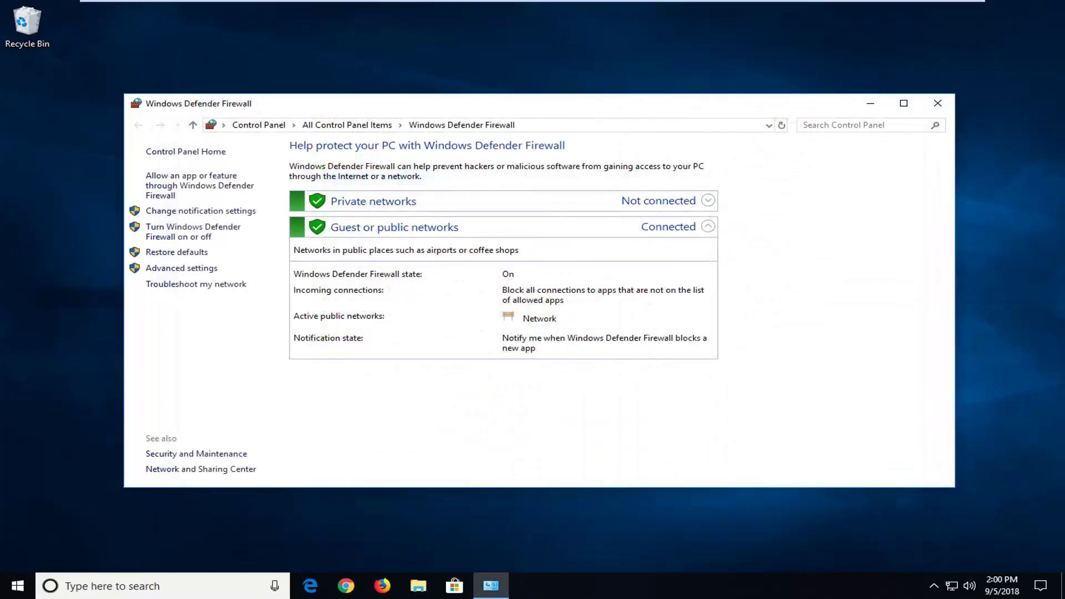